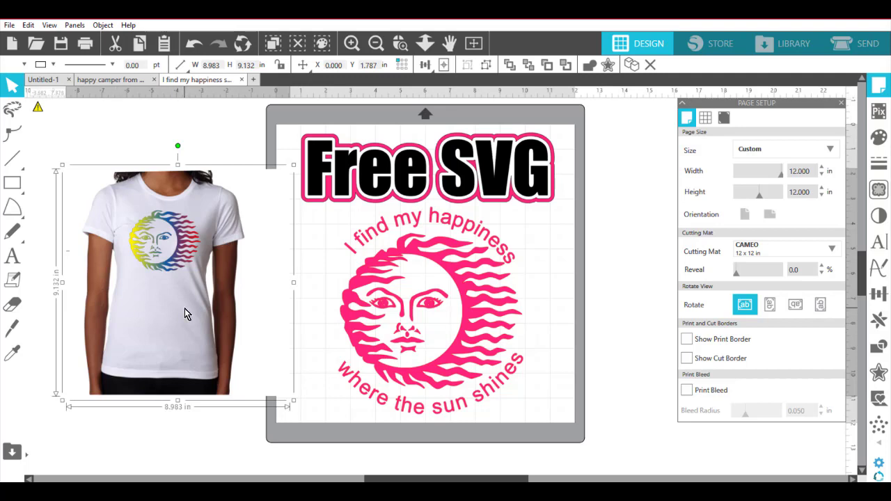
# - Delete the T-shirt mockup and the Free SVG title, then move the sun design higher on the mat
pyautogui.press('Delete')
pyautogui.click(350, 155)
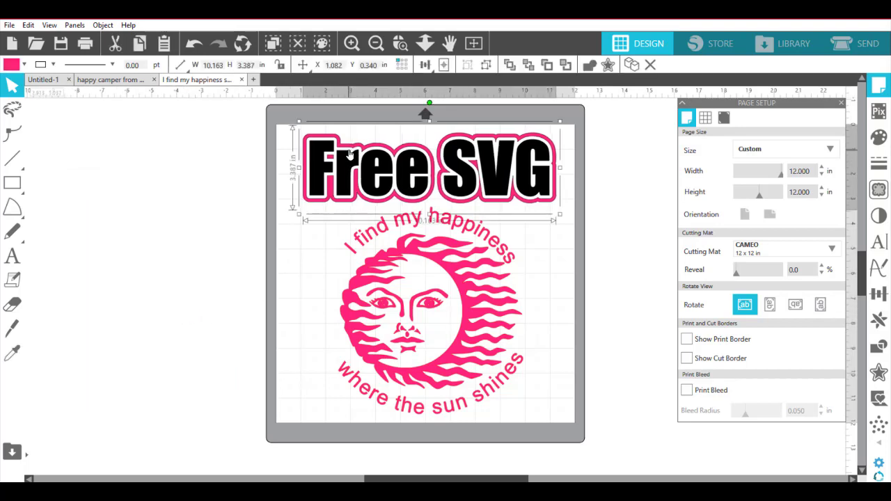
pyautogui.press('Delete')
pyautogui.moveTo(410, 298); pyautogui.dragTo(413, 238)
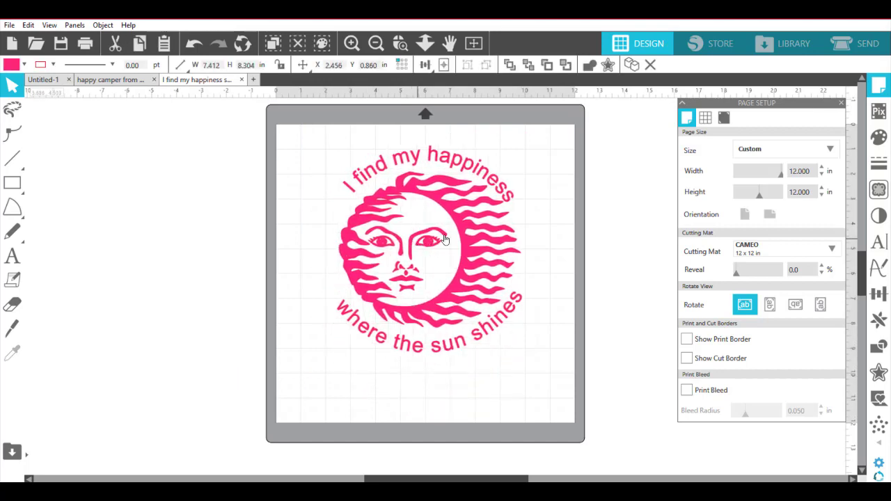
pyautogui.click(468, 217)
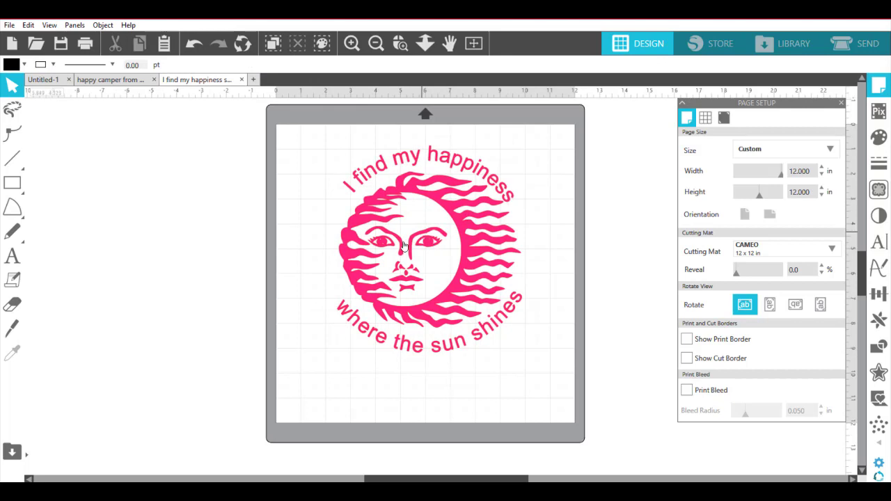
# - Place a sticky note left of the sun stating the image was a free download from the designer
pyautogui.click(17, 283)
pyautogui.click(206, 232)
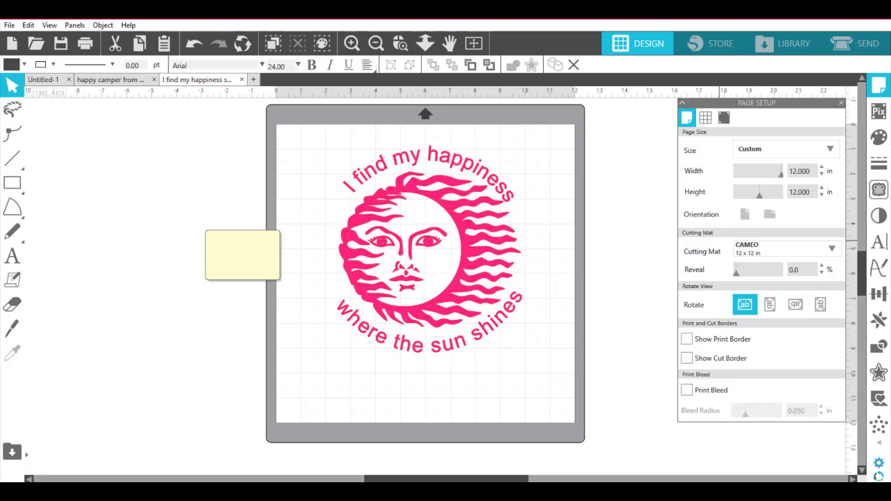
pyautogui.write('Th')
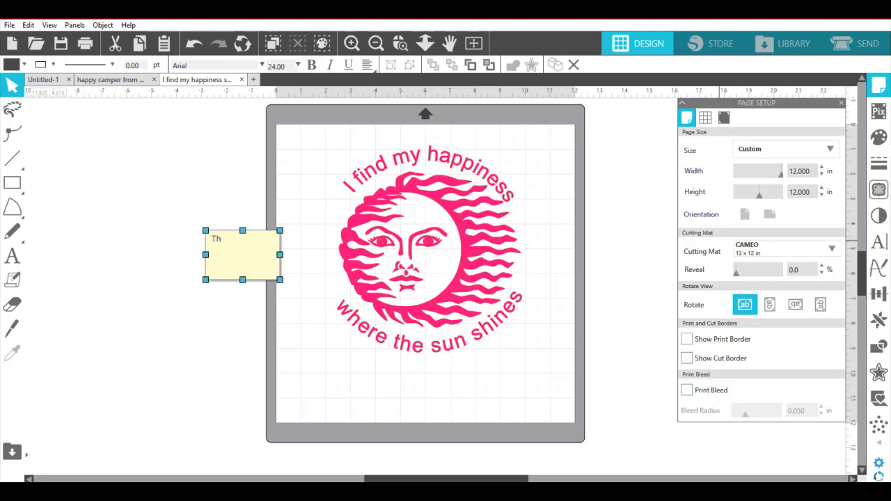
pyautogui.write('es image was a free dw')
pyautogui.press('BackSpace')
pyautogui.press('BackSpace')
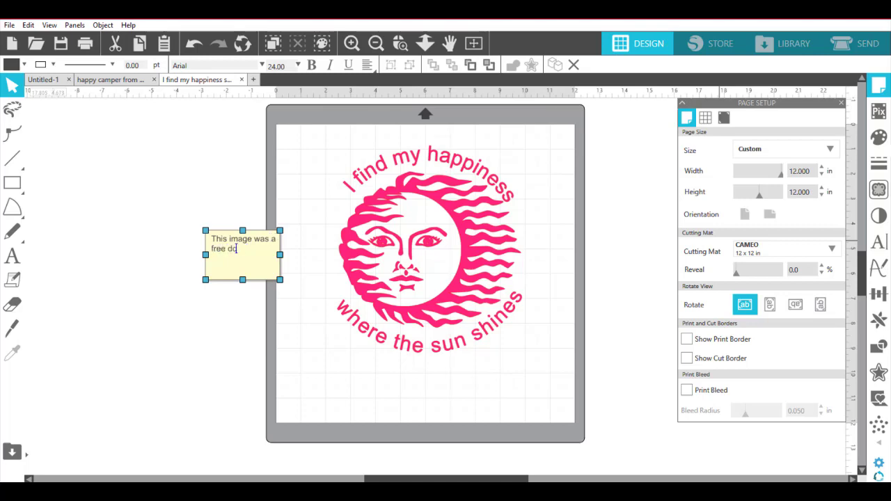
pyautogui.write('wnload from pattyanne')
# - Add lines naming the designer's Patreon page as the site, noting flock vinyl was used, and starting a setting note
pyautogui.press('Return')
pyautogui.write('th')
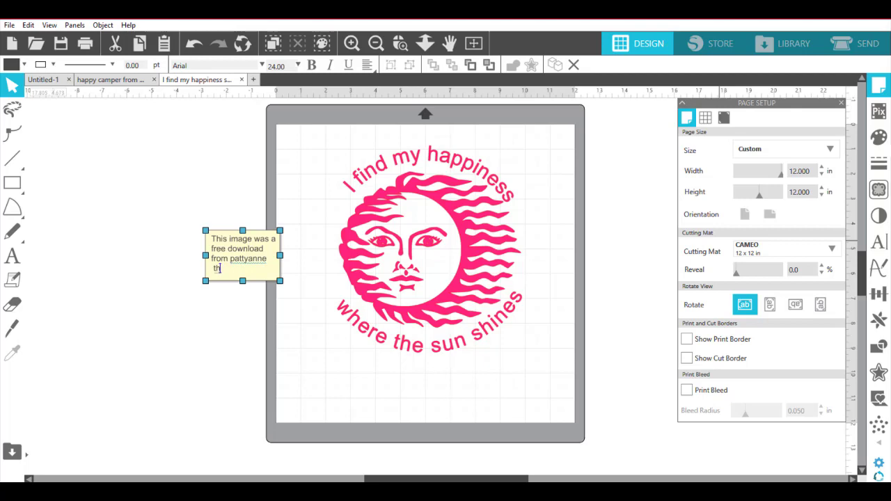
pyautogui.write('e s')
pyautogui.press('BackSpace')
pyautogui.press('BackSpace')
pyautogui.press('BackSpace')
pyautogui.write('is patreon.com/pattyanne')
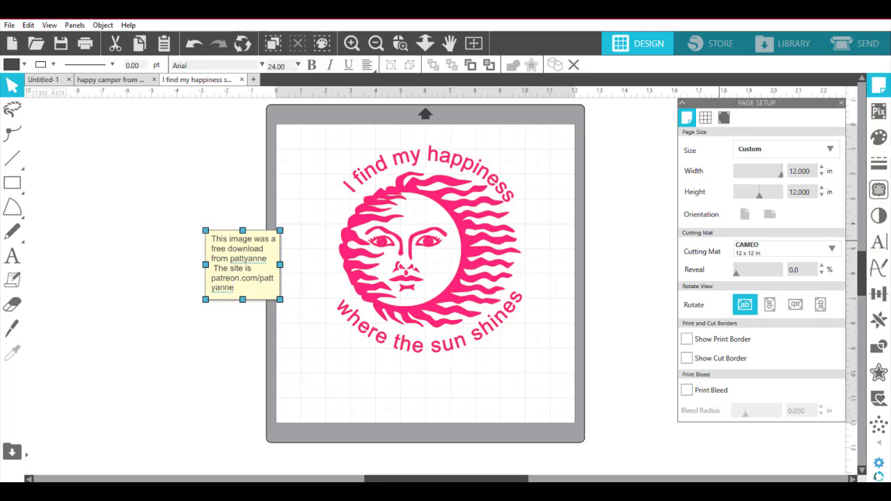
pyautogui.write('.  I used flo')
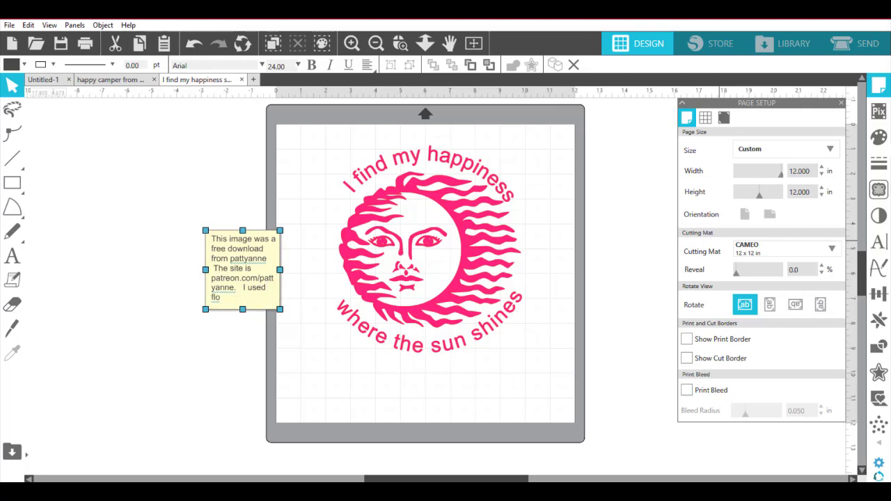
pyautogui.write('ck vinyl.  the')
pyautogui.press('BackSpace')
pyautogui.press('BackSpace')
pyautogui.press('BackSpace')
pyautogui.write('The see')
pyautogui.press('BackSpace')
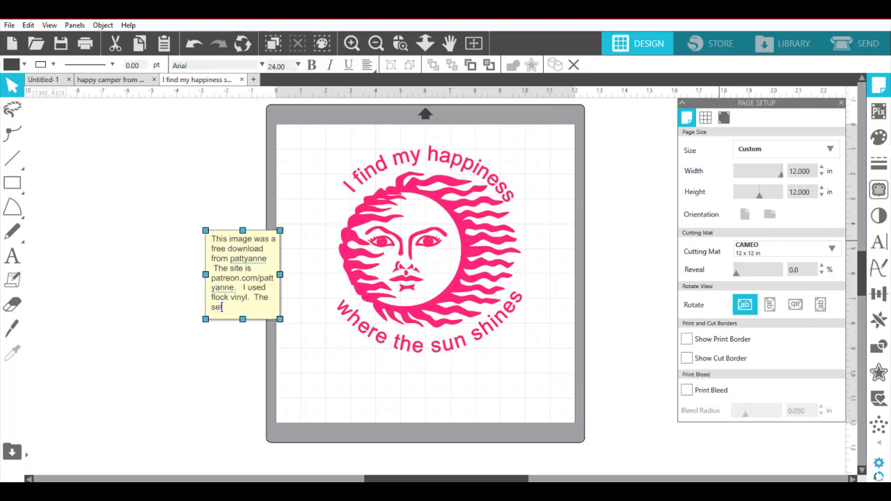
pyautogui.write('tting....')
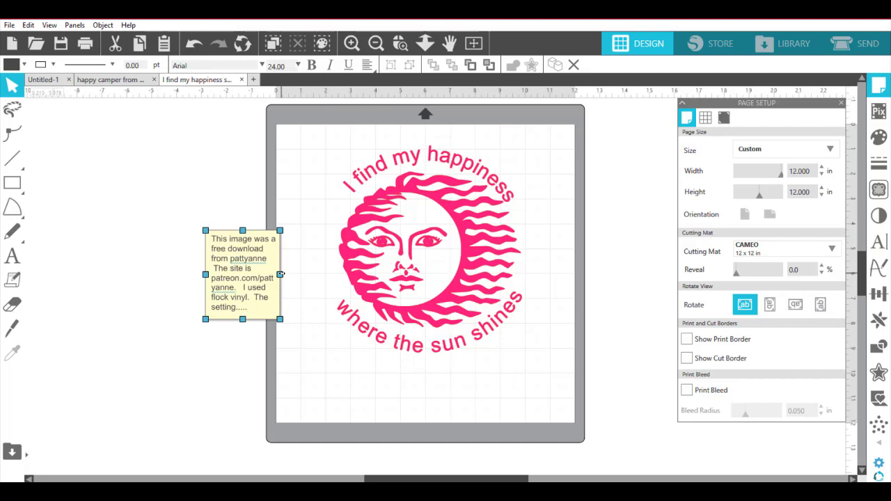
pyautogui.write('.')
# - Finish the note text and widen the note box toward the sun
pyautogui.click(291, 276)
pyautogui.click(279, 277)
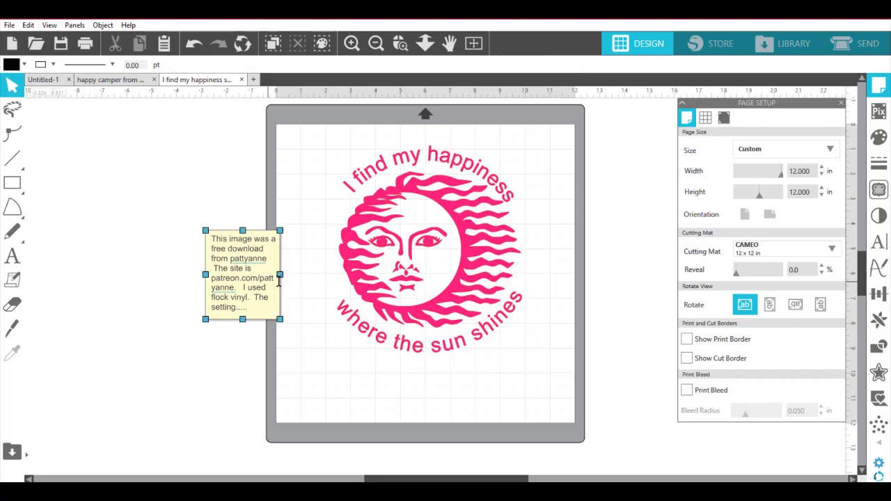
pyautogui.doubleClick(279, 275)
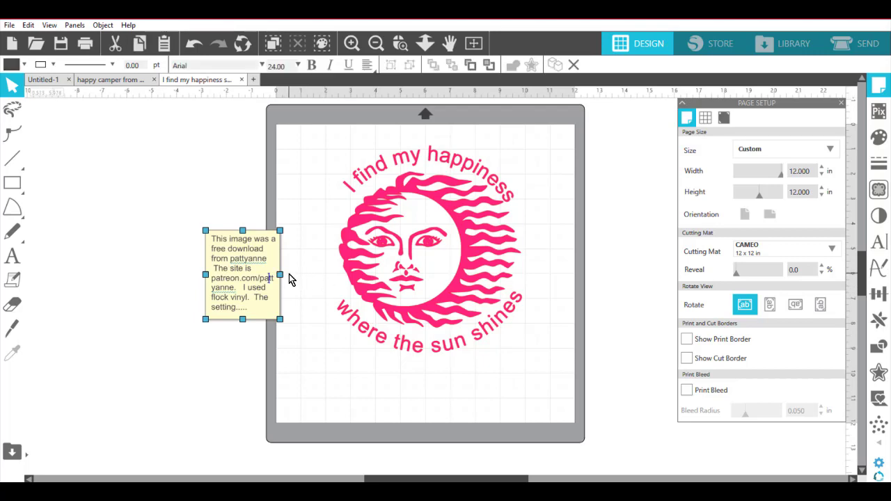
pyautogui.moveTo(279, 275); pyautogui.dragTo(317, 279)
# - Shorten the note to fit its text, move it onto the sun, and view the Send settings
pyautogui.click(350, 287)
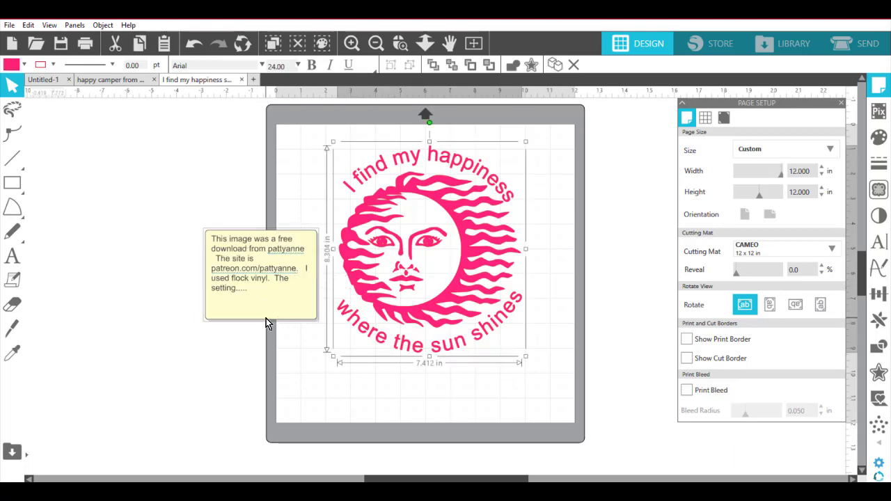
pyautogui.click(280, 359)
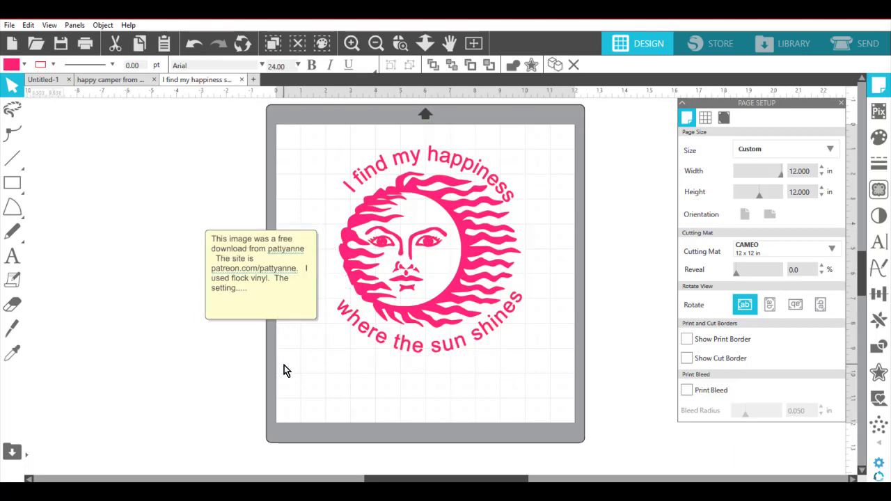
pyautogui.click(262, 321)
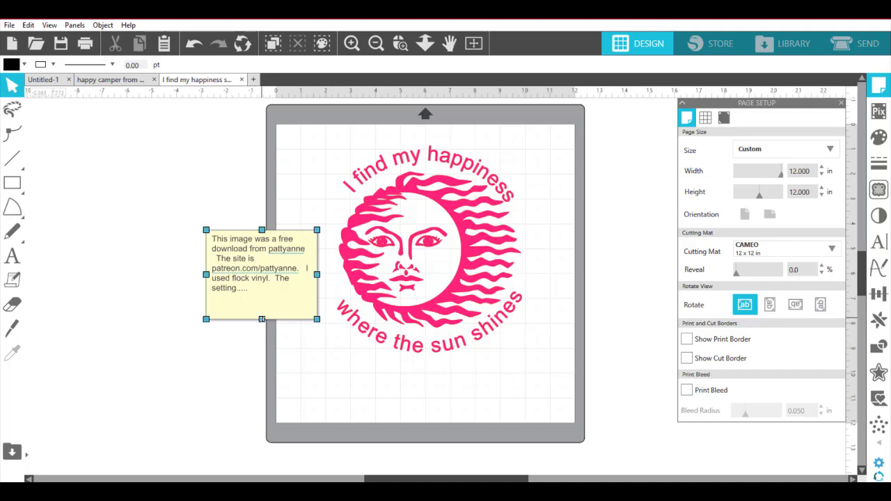
pyautogui.moveTo(261, 318); pyautogui.dragTo(261, 298)
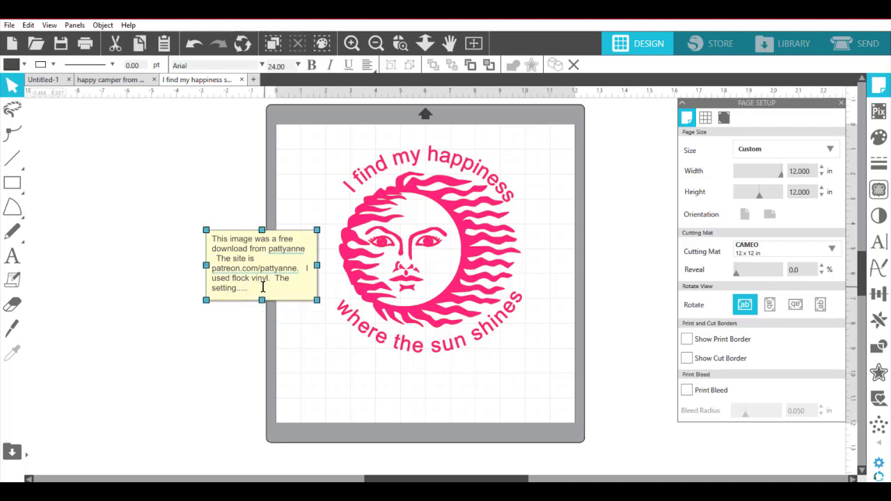
pyautogui.moveTo(263, 294); pyautogui.dragTo(401, 295)
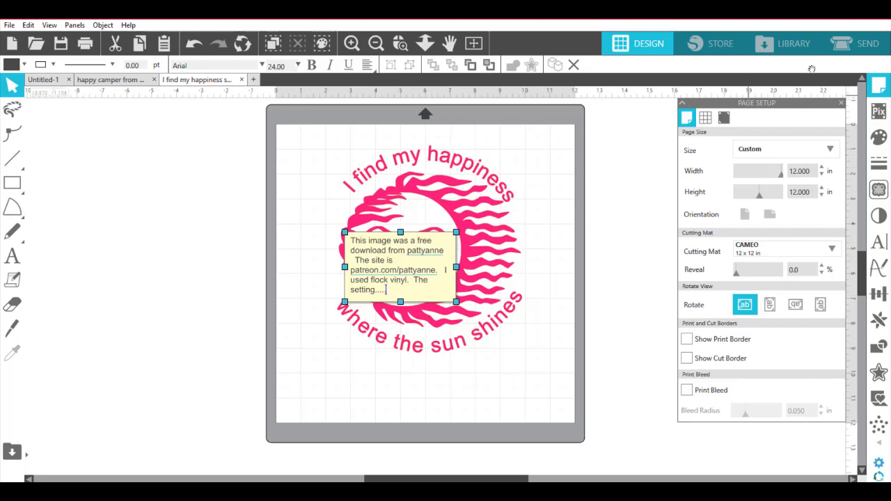
pyautogui.click(864, 47)
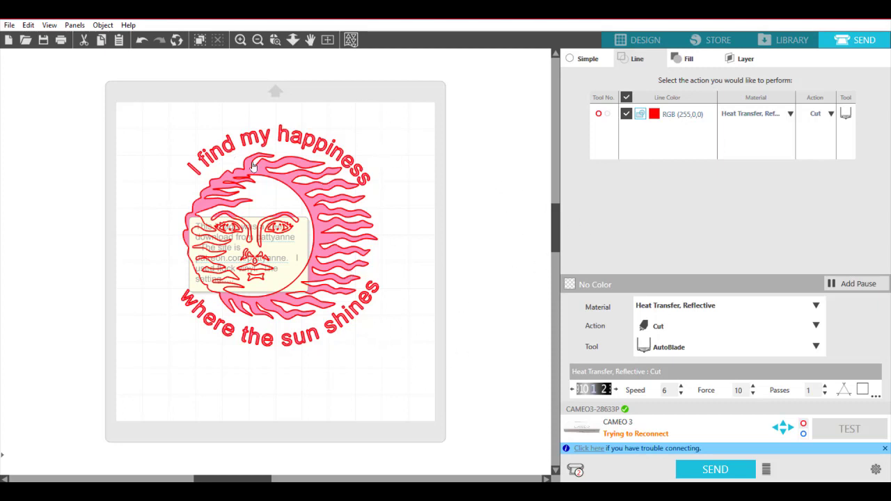
# - Return to the Design page and pull the sun design out from behind the note
pyautogui.click(642, 40)
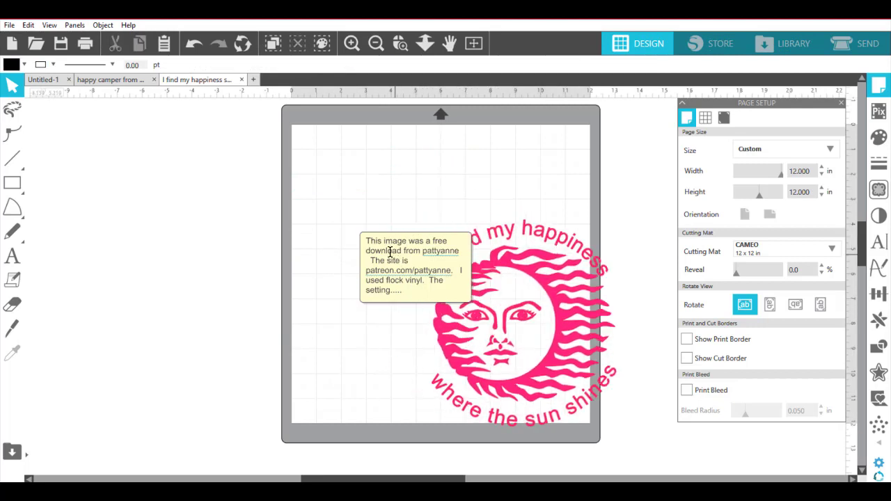
pyautogui.click(395, 240)
pyautogui.moveTo(361, 234); pyautogui.dragTo(394, 241)
pyautogui.click(388, 245)
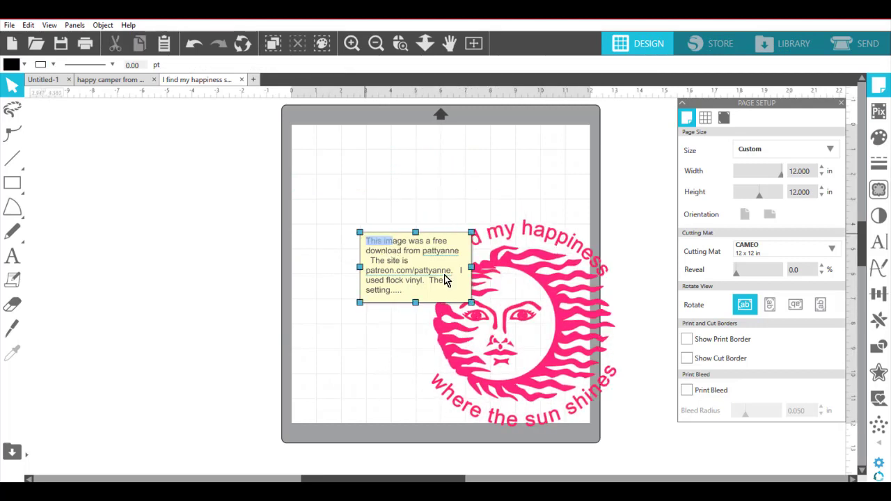
pyautogui.click(397, 296)
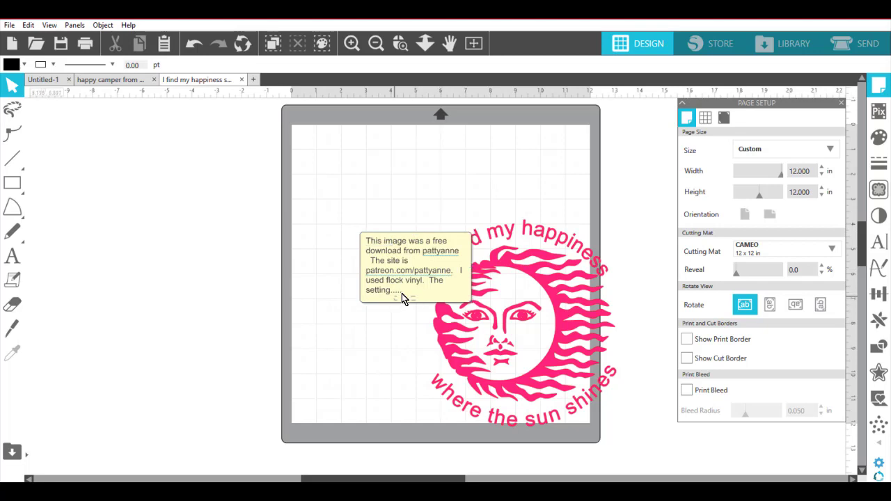
# - Move the sun design left of the note, partly off the mat, and select both
pyautogui.click(413, 281)
pyautogui.click(523, 295)
pyautogui.moveTo(523, 281); pyautogui.dragTo(262, 218)
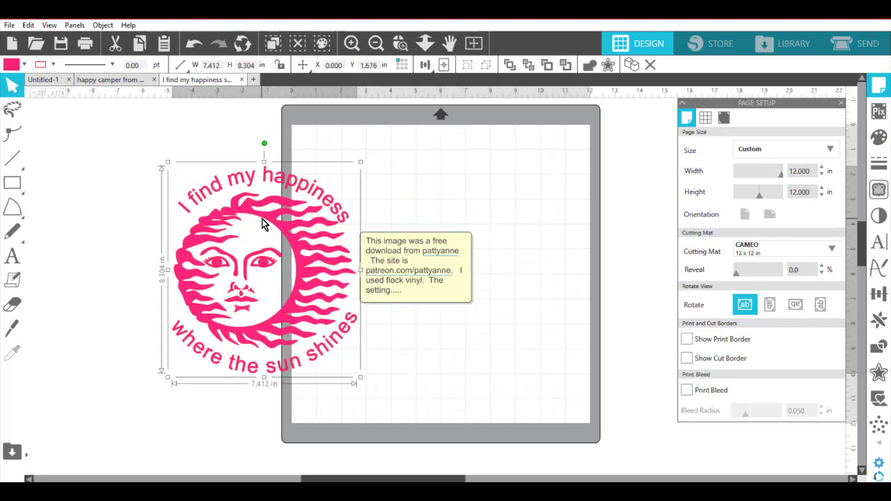
pyautogui.moveTo(144, 161); pyautogui.dragTo(547, 388)
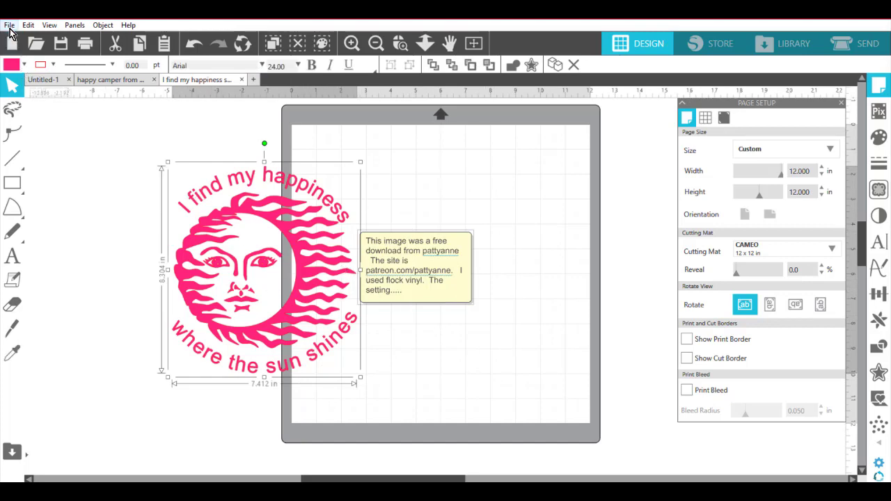
pyautogui.click(8, 26)
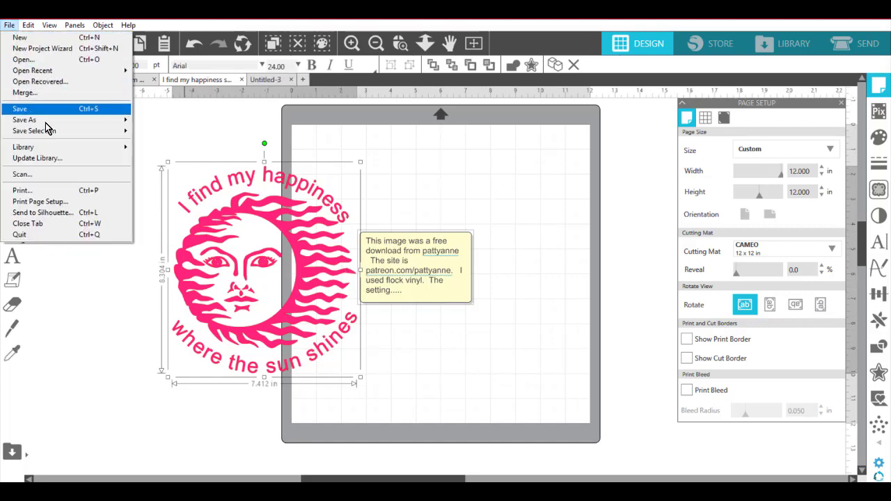
pyautogui.moveTo(52, 138)
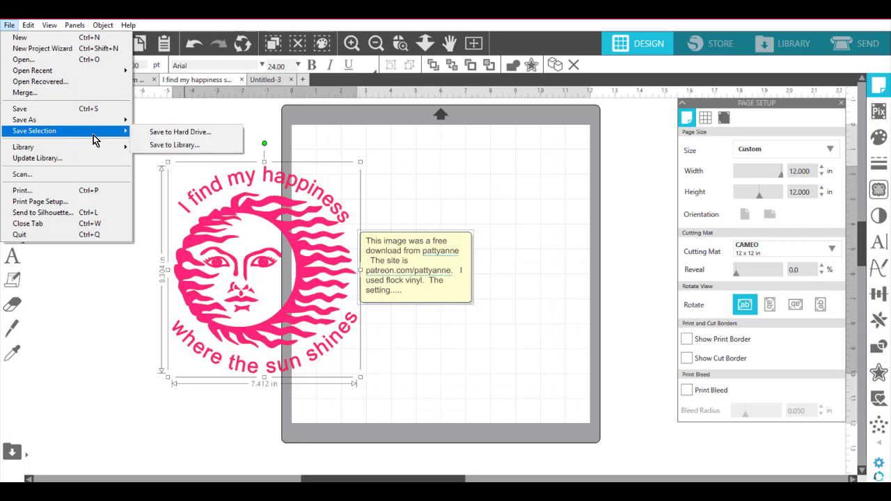
pyautogui.click(199, 139)
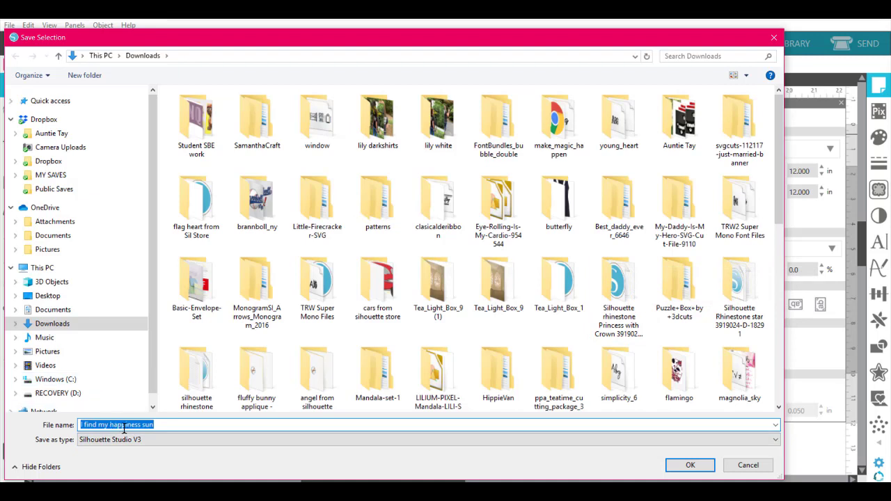
pyautogui.click(206, 438)
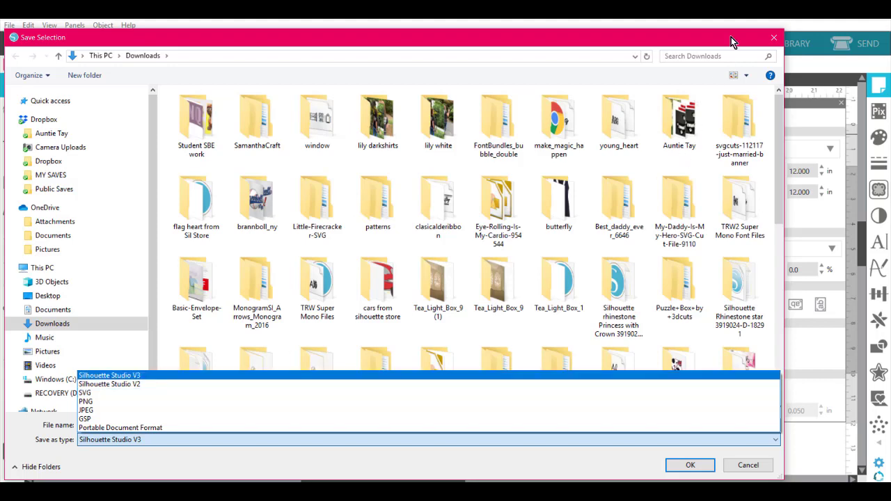
pyautogui.click(772, 42)
pyautogui.click(772, 42)
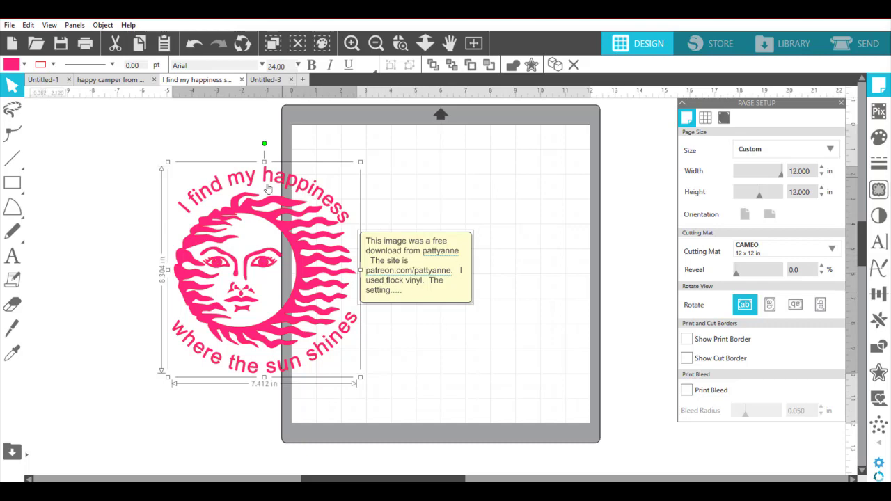
# - Move the sun design and note together onto the cutting mat
pyautogui.moveTo(258, 214); pyautogui.dragTo(389, 198)
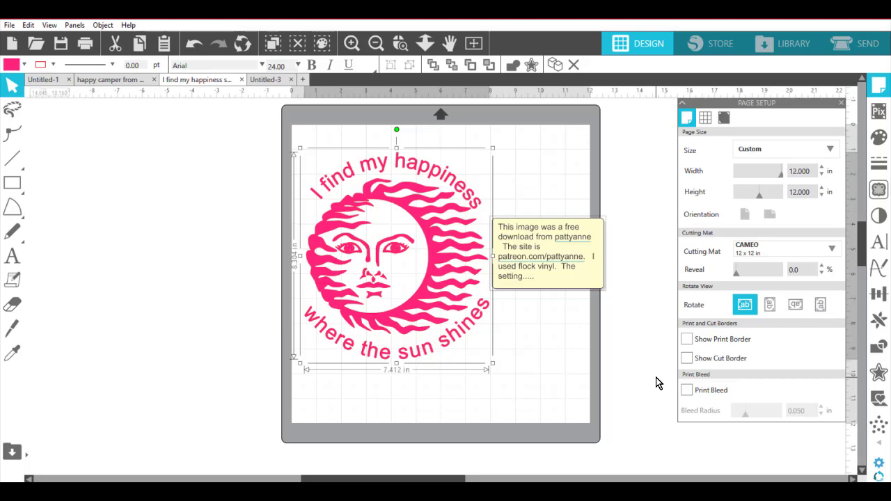
pyautogui.click(607, 391)
pyautogui.click(597, 290)
pyautogui.doubleClick(576, 266)
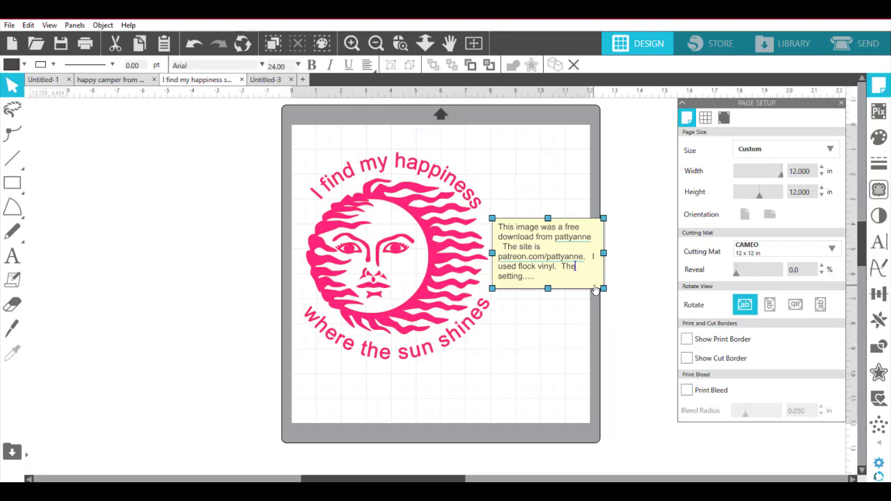
pyautogui.press('Delete')
# - Delete the sticky note and center the pink sun design on the mat
pyautogui.click(492, 186)
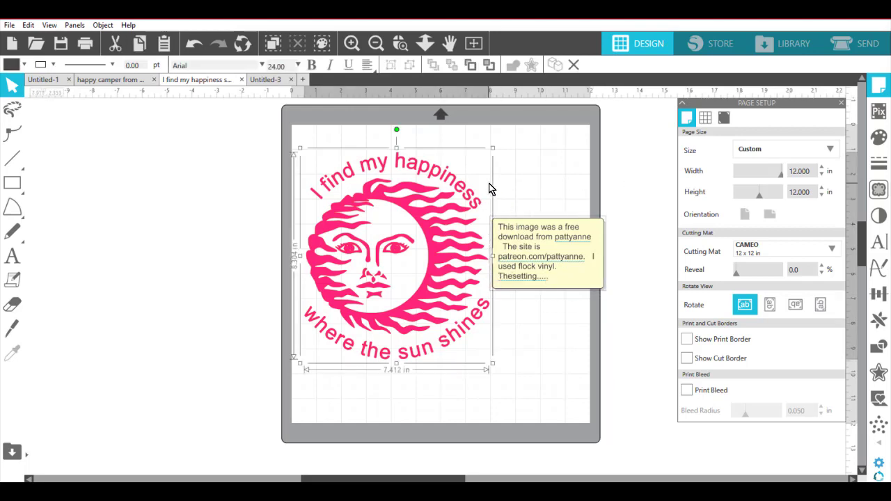
pyautogui.moveTo(418, 187); pyautogui.dragTo(317, 199)
pyautogui.moveTo(476, 168); pyautogui.dragTo(649, 327)
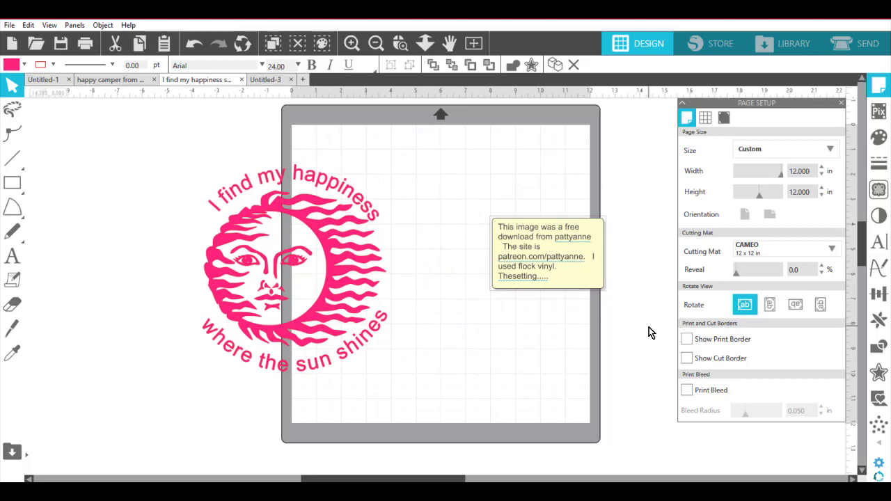
pyautogui.press('Delete')
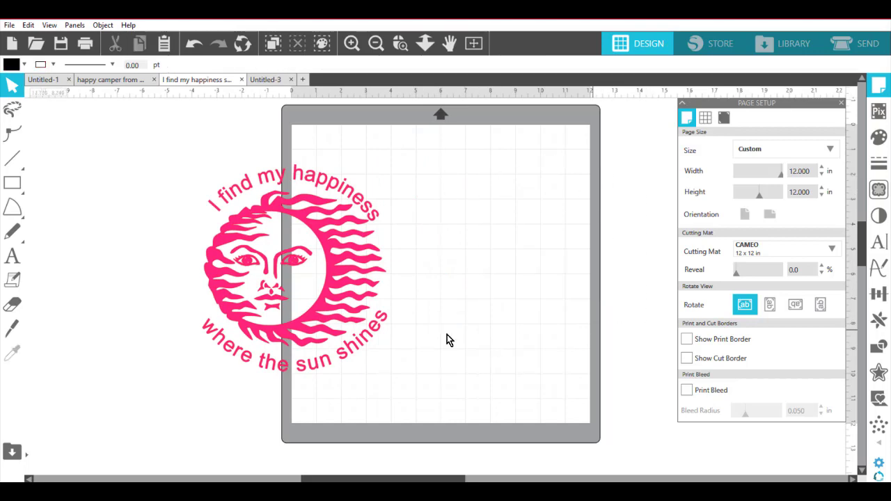
pyautogui.moveTo(342, 258); pyautogui.dragTo(478, 242)
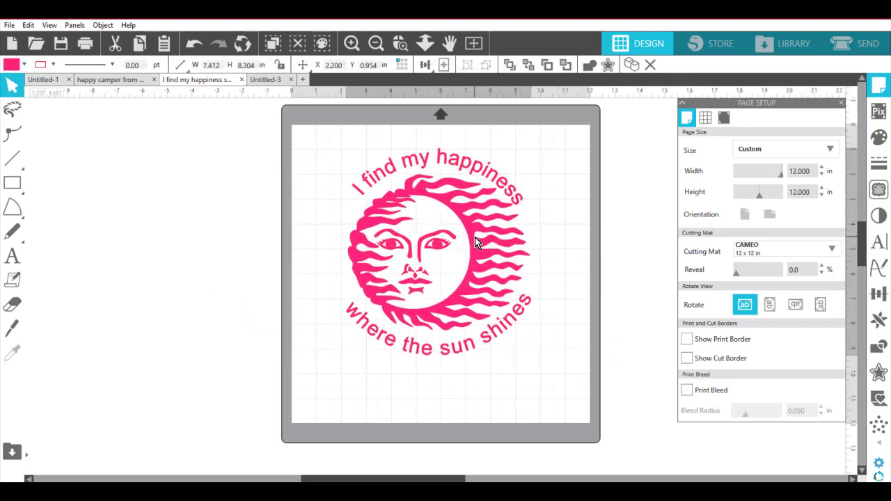
pyautogui.click(478, 242)
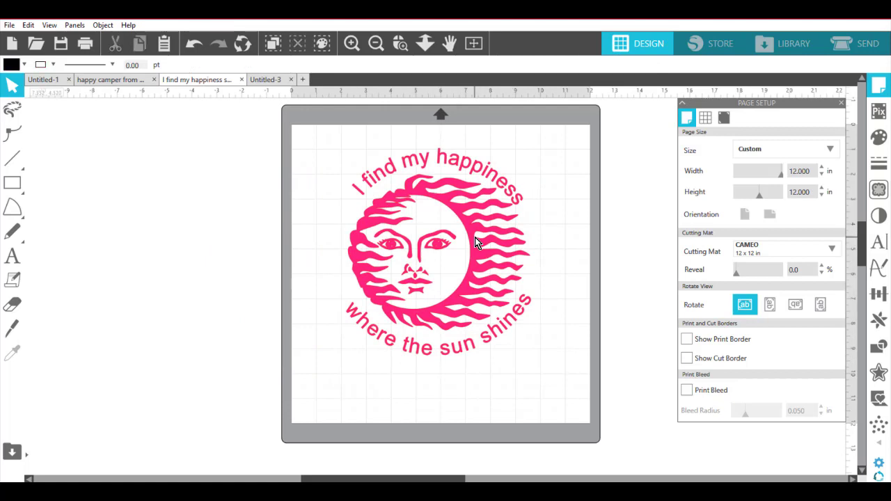